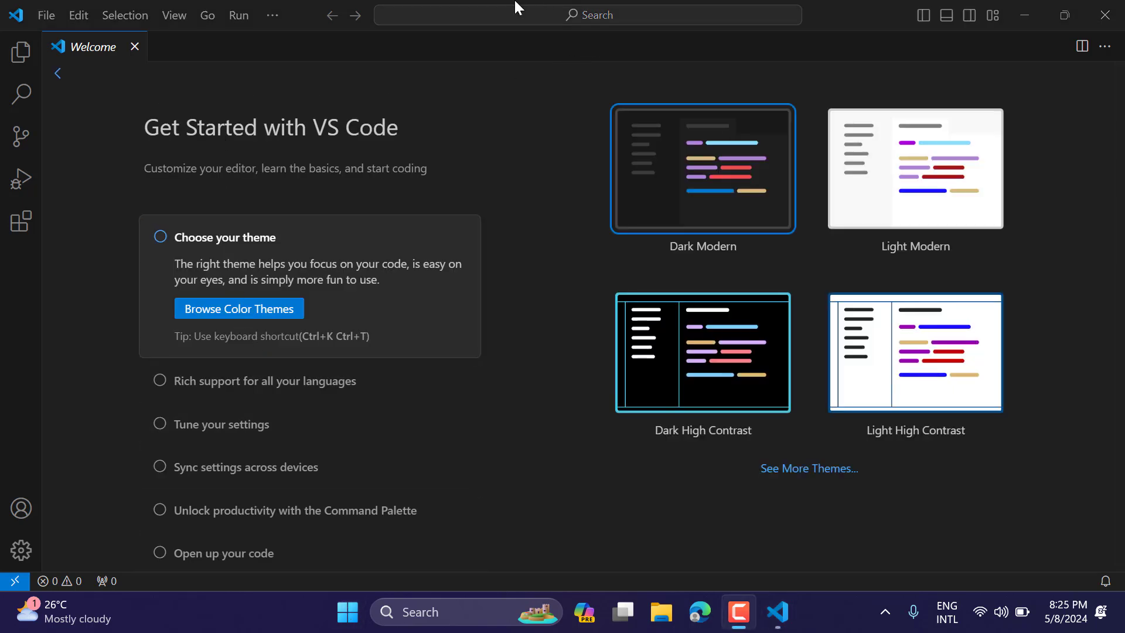
Step: Close the Welcome page and switch to Google Chrome
click(135, 47)
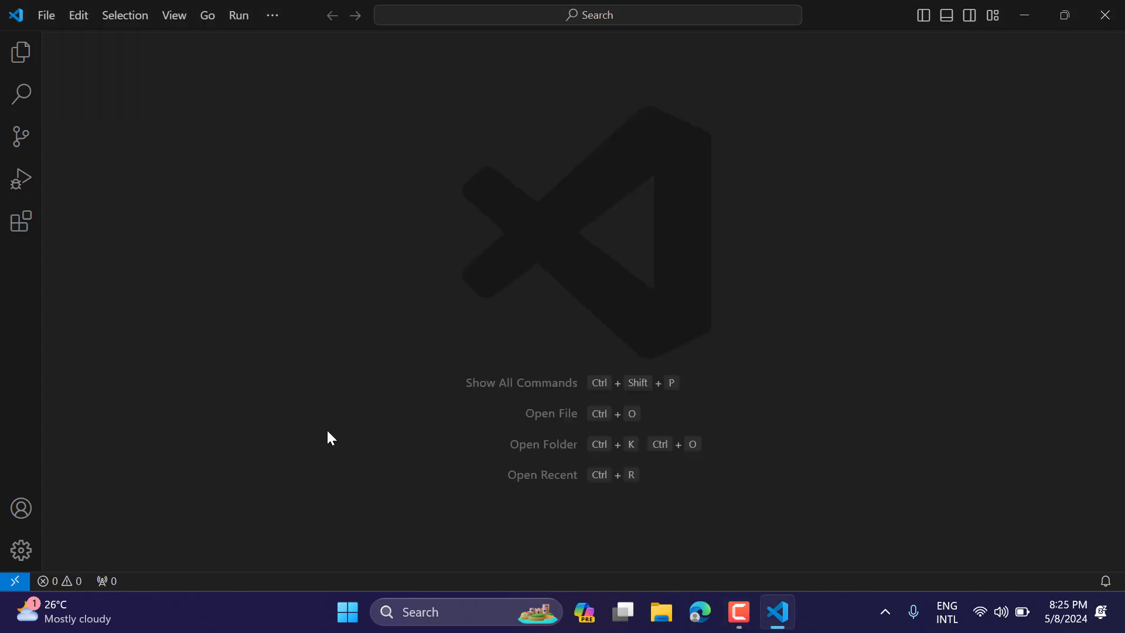
click(346, 612)
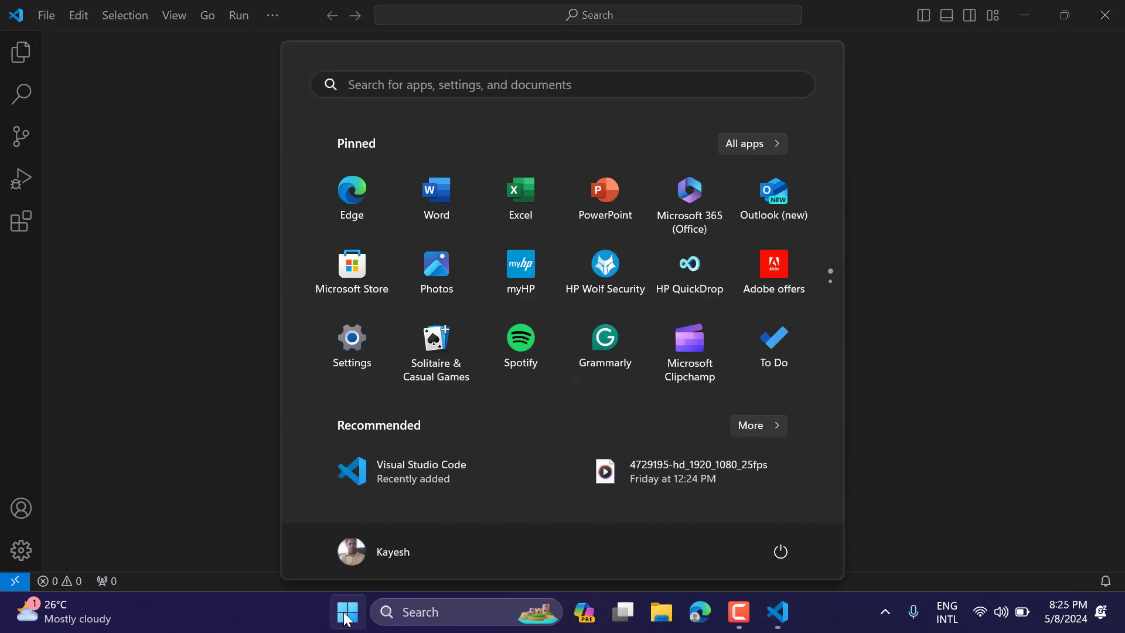
text(chr)
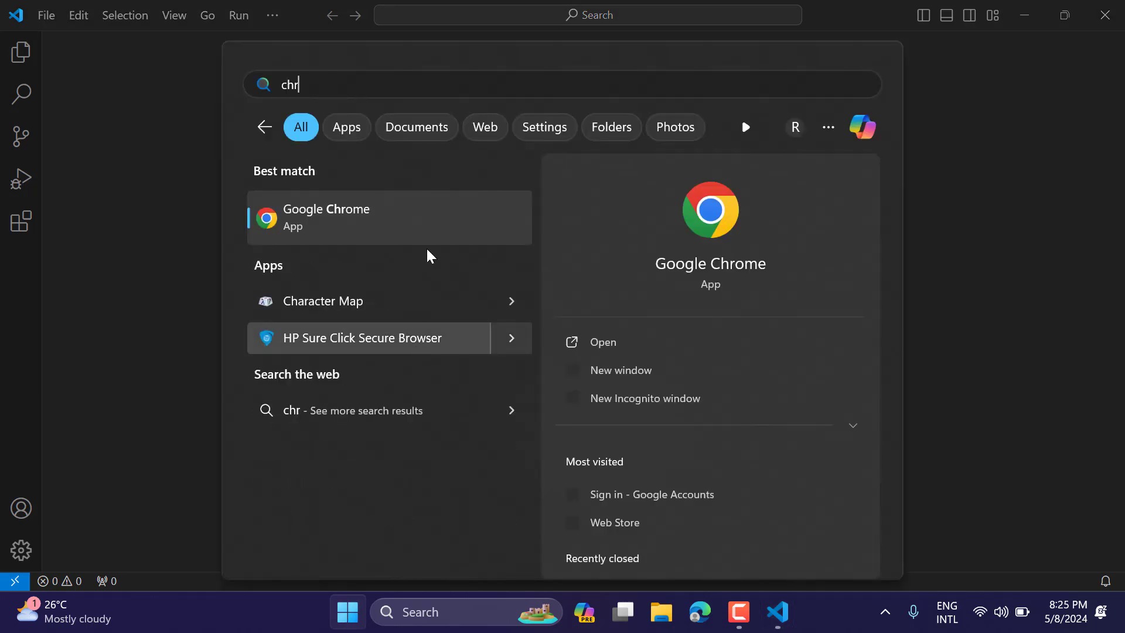
click(425, 234)
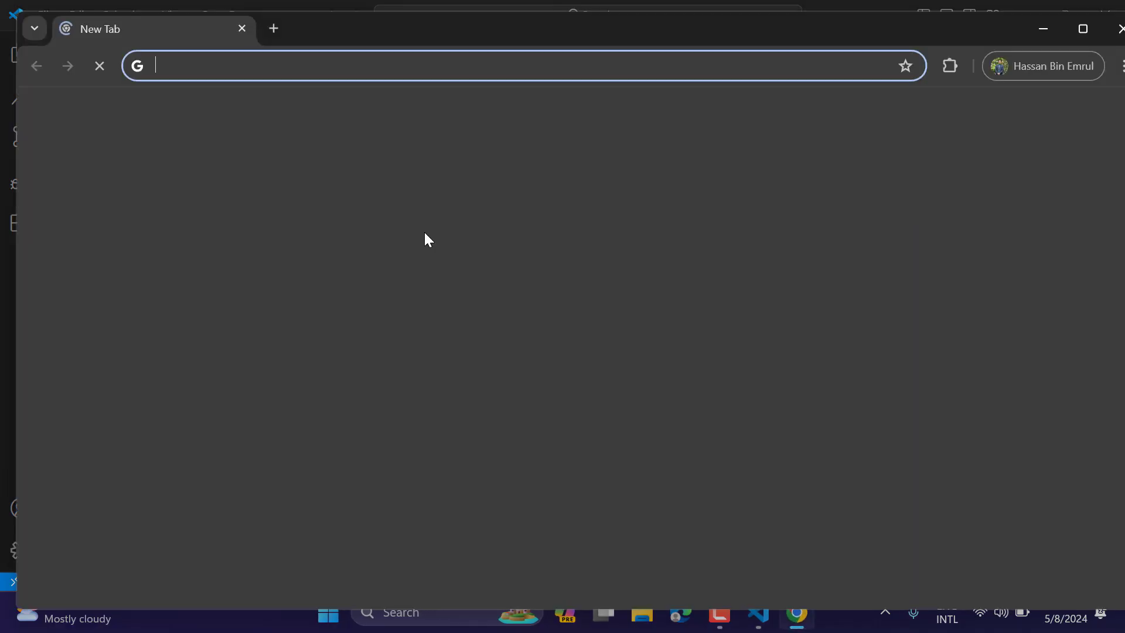
Step: Search the web for "python download" and open the Download Python page on python.org
click(328, 60)
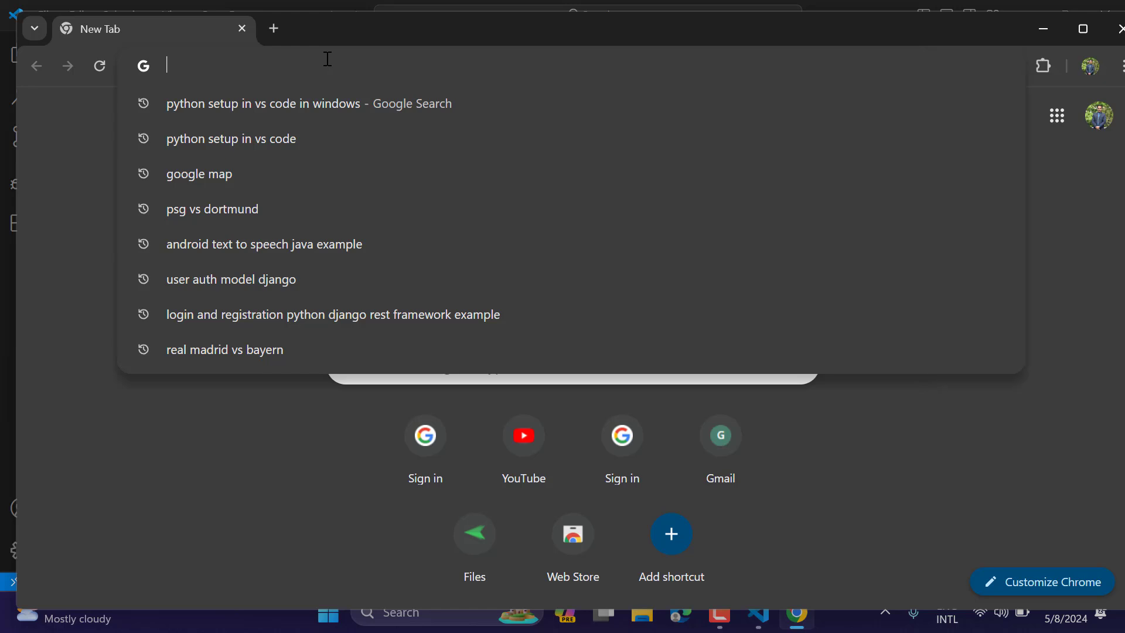
text(python )
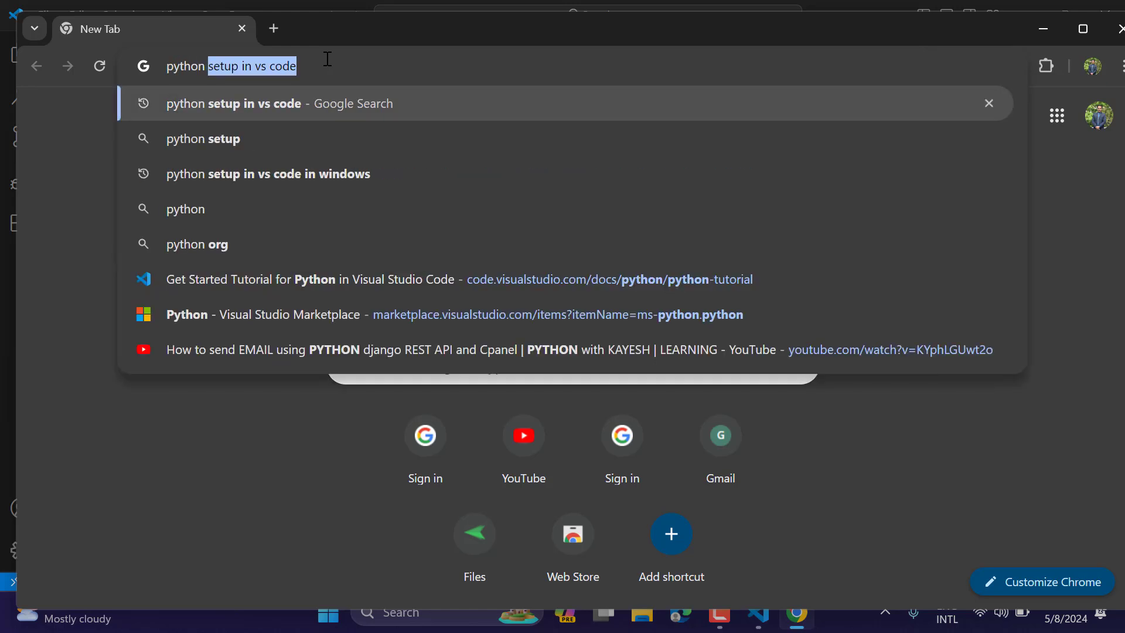
text(3)
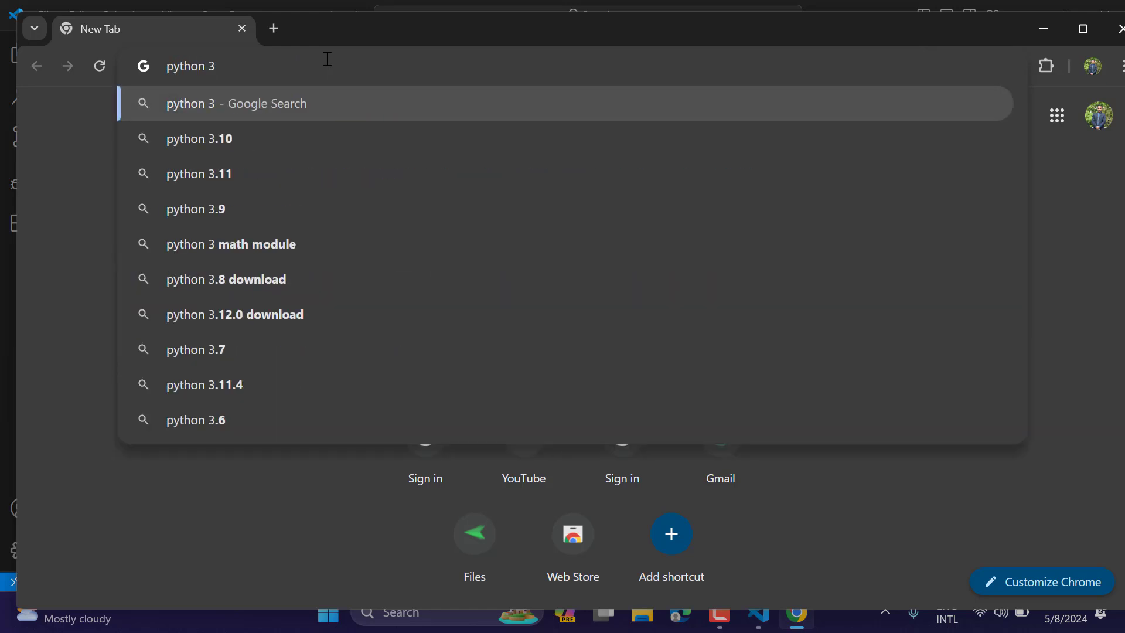
key(BackSpace)
text(download)
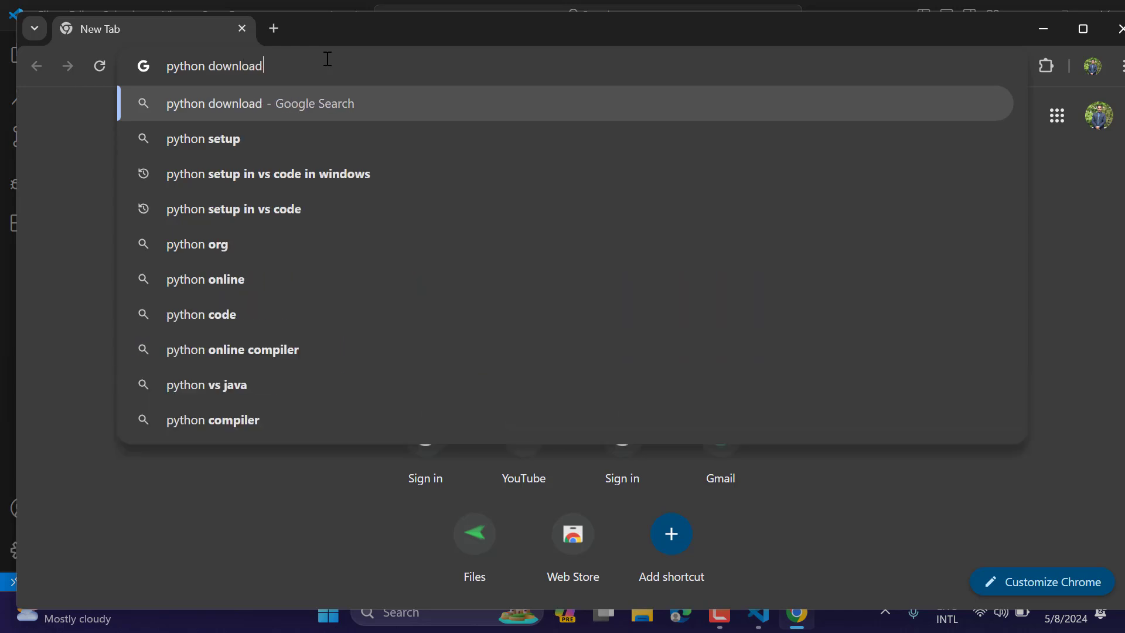
key(Return)
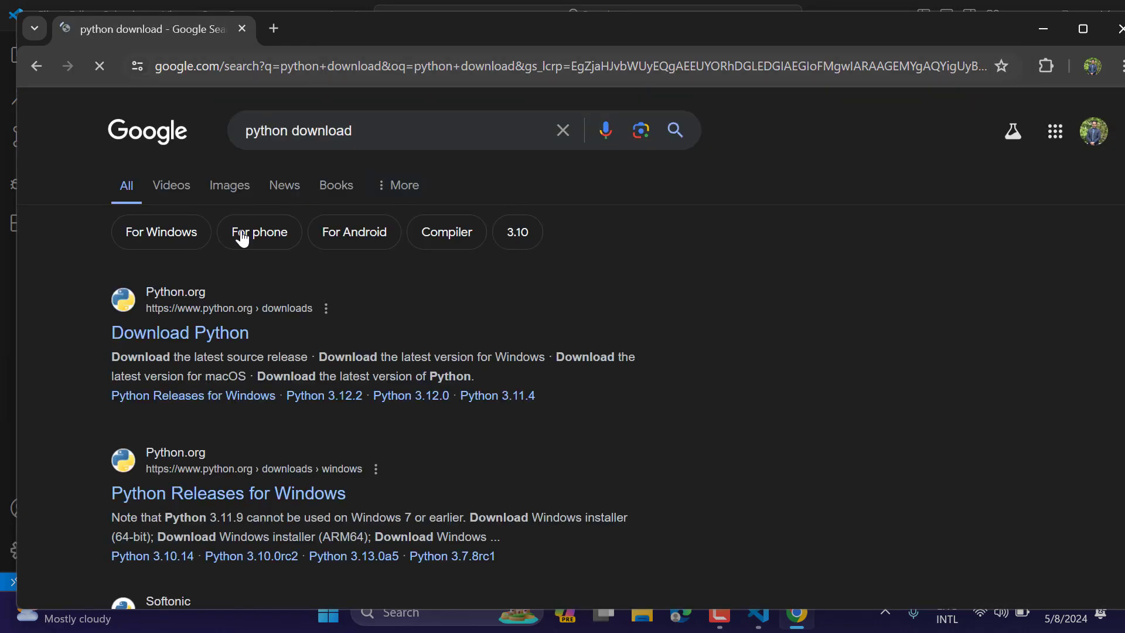
click(186, 340)
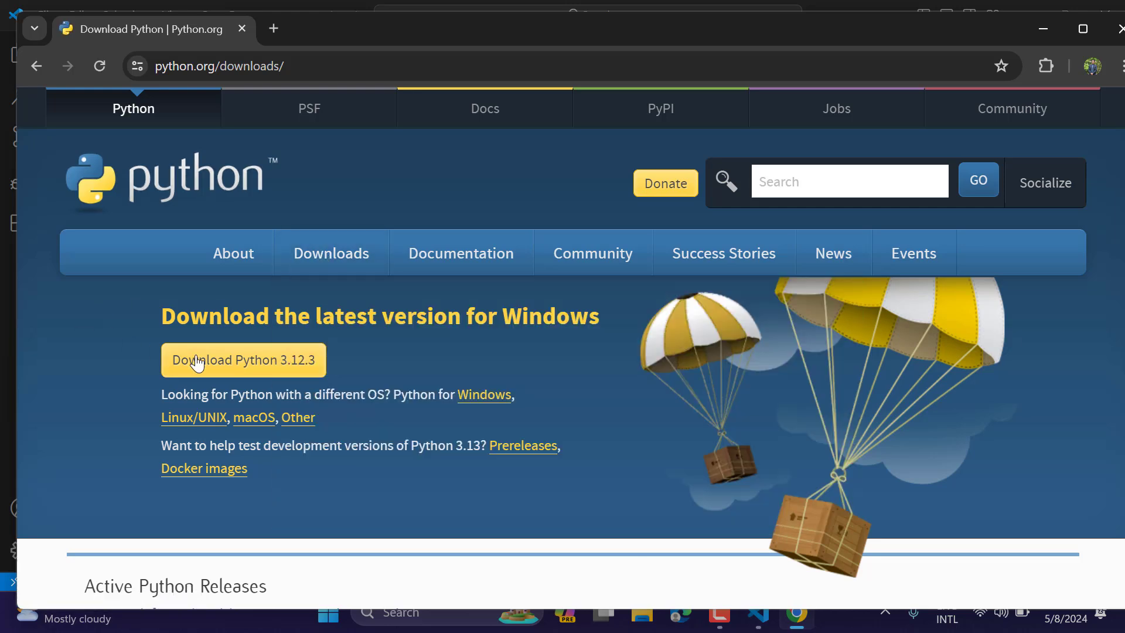
Step: Download Python 3.12.3 for Windows and install it with the default settings, closing the setup when it finishes
click(254, 362)
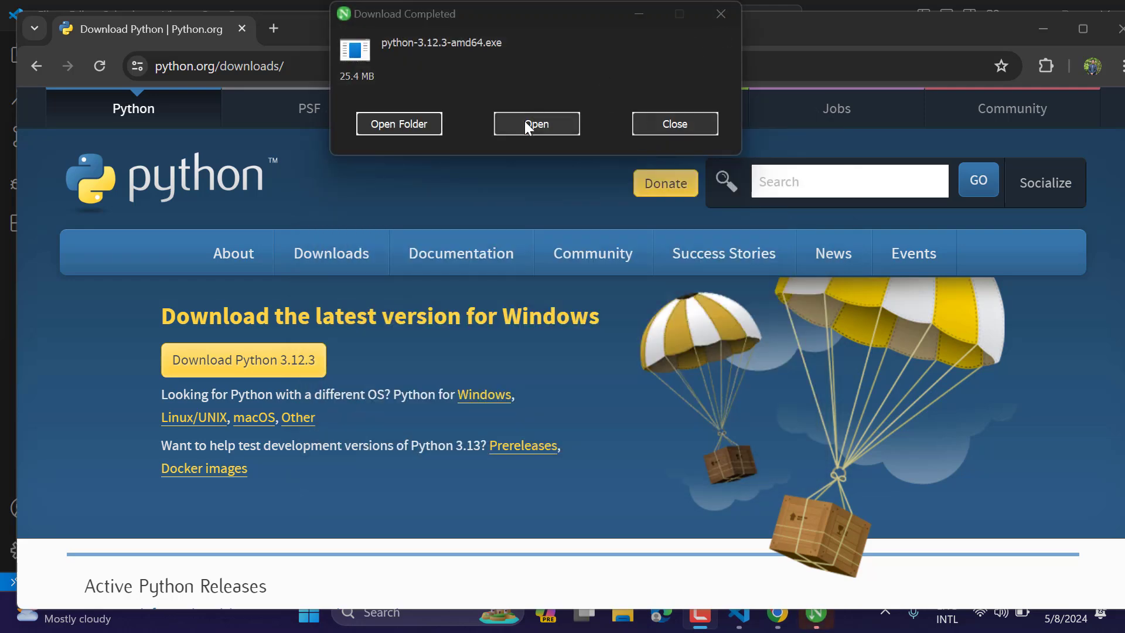
click(533, 126)
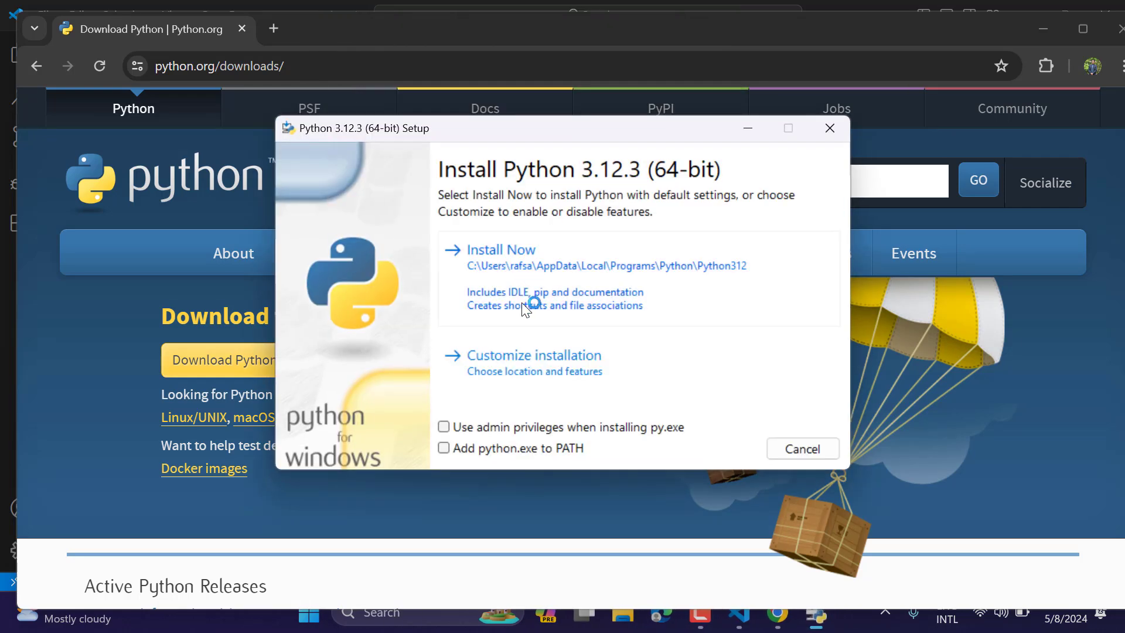
click(569, 289)
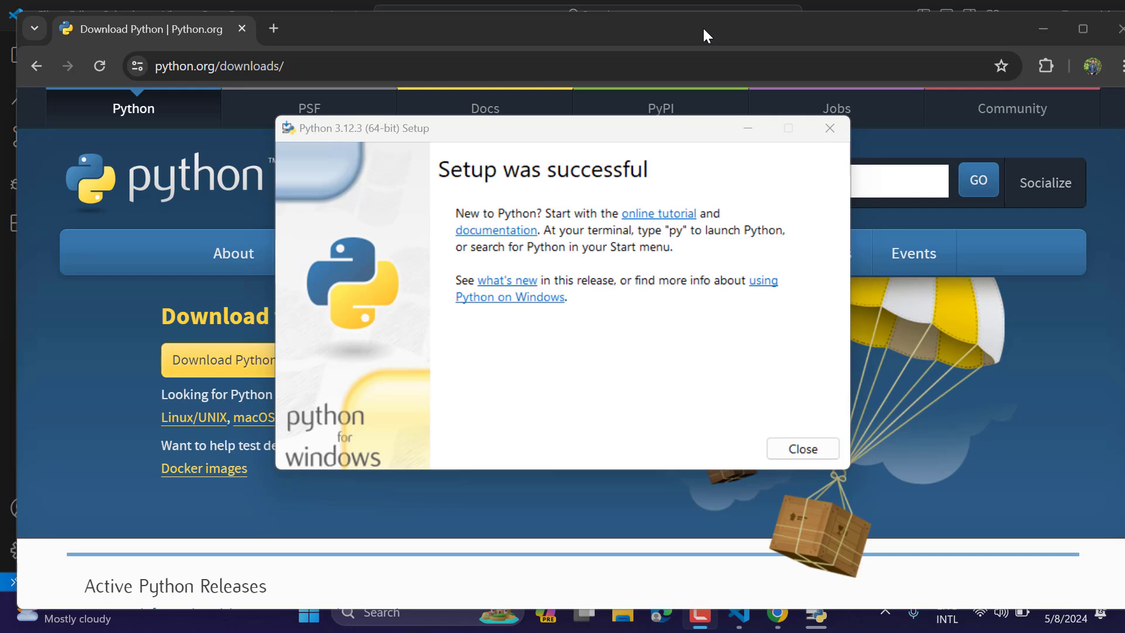
key(Return)
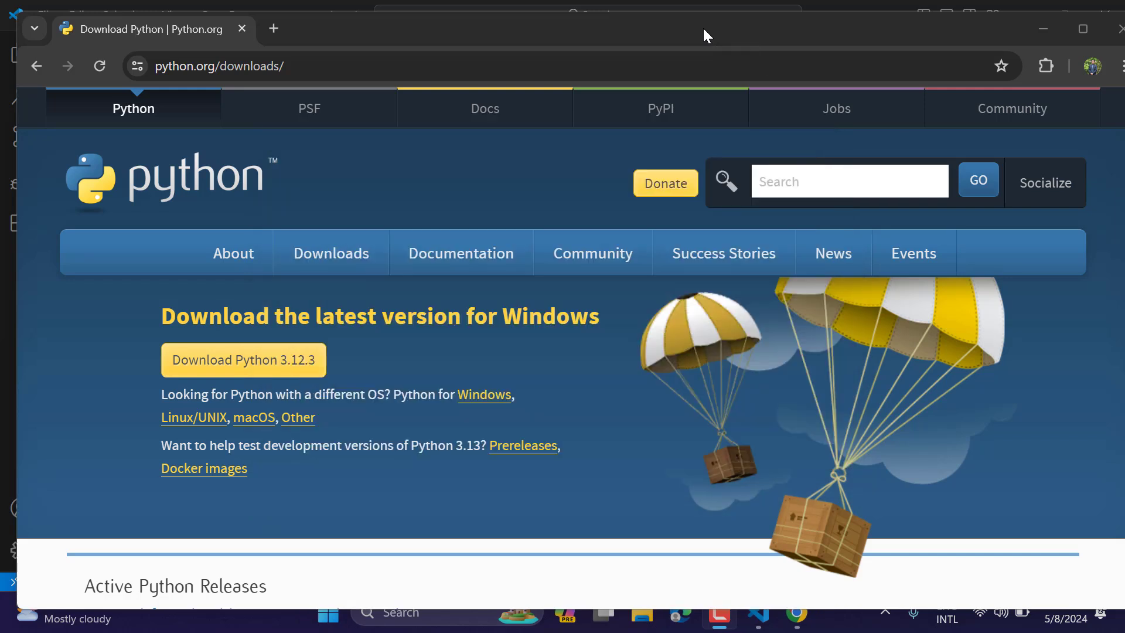
Step: Search the web for "python vs code extension download" and open the Visual Studio Marketplace Python page in a new tab
click(351, 70)
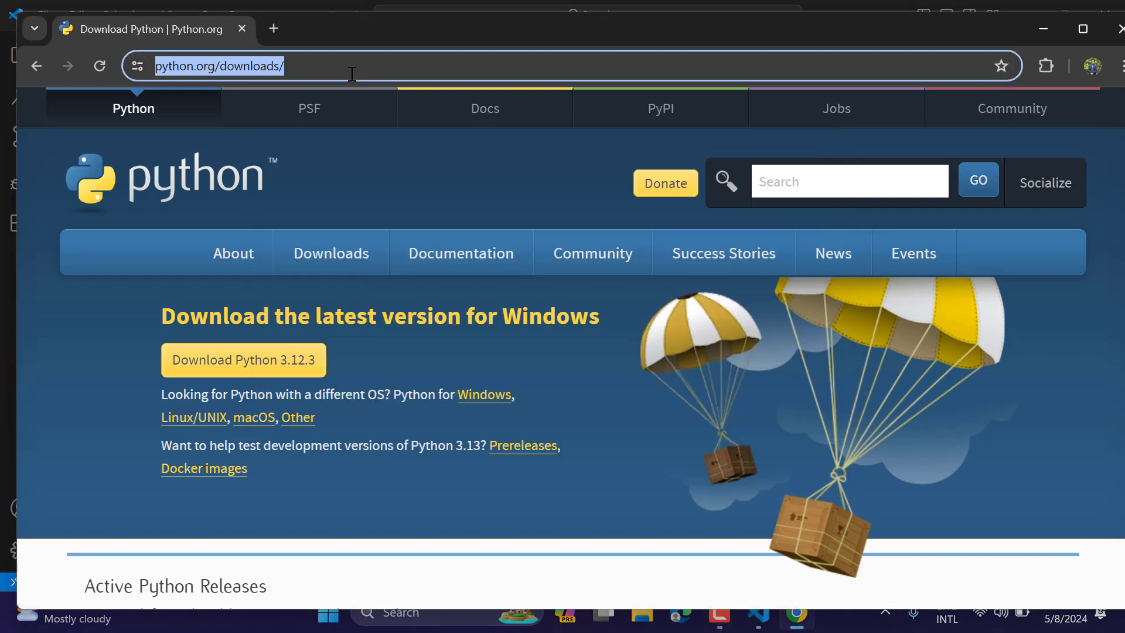
text(python vs)
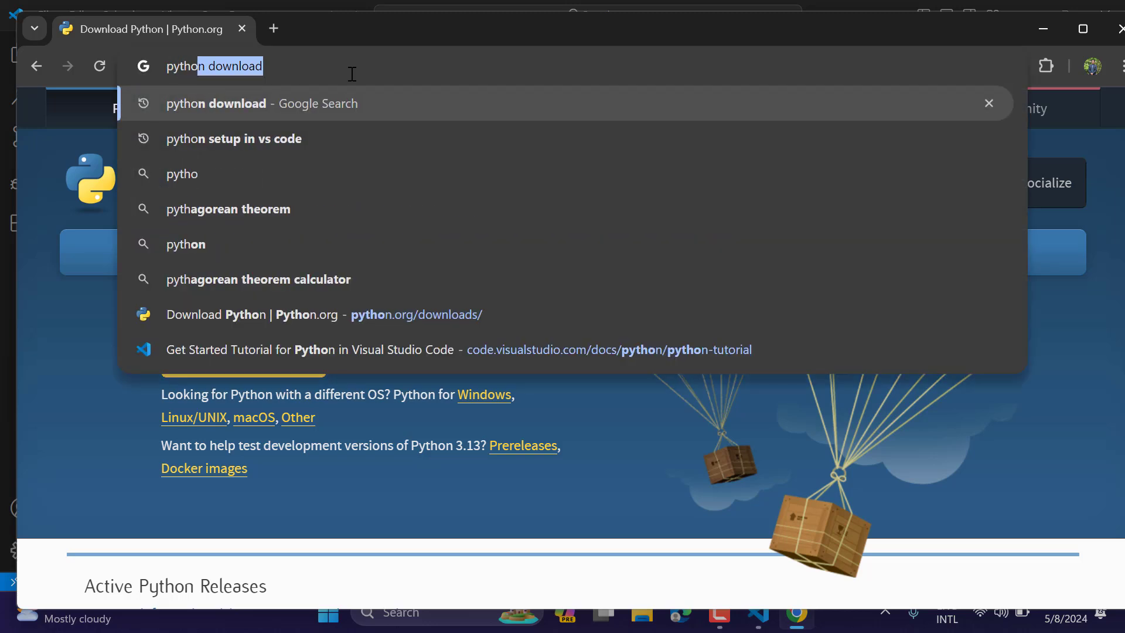
text( code exte)
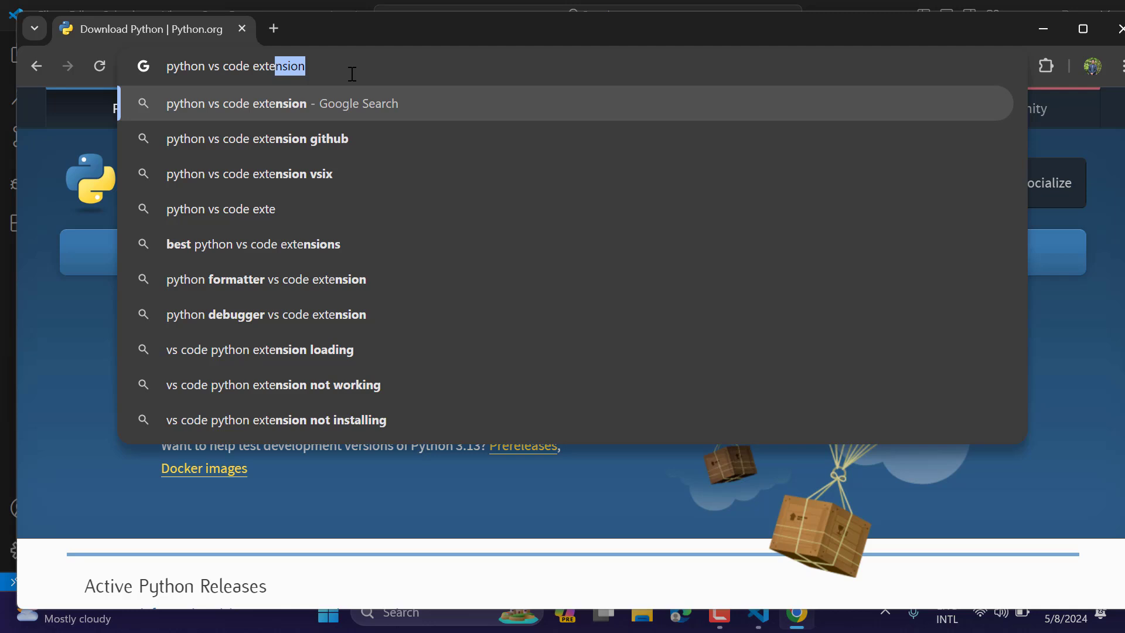
text(nsion downl)
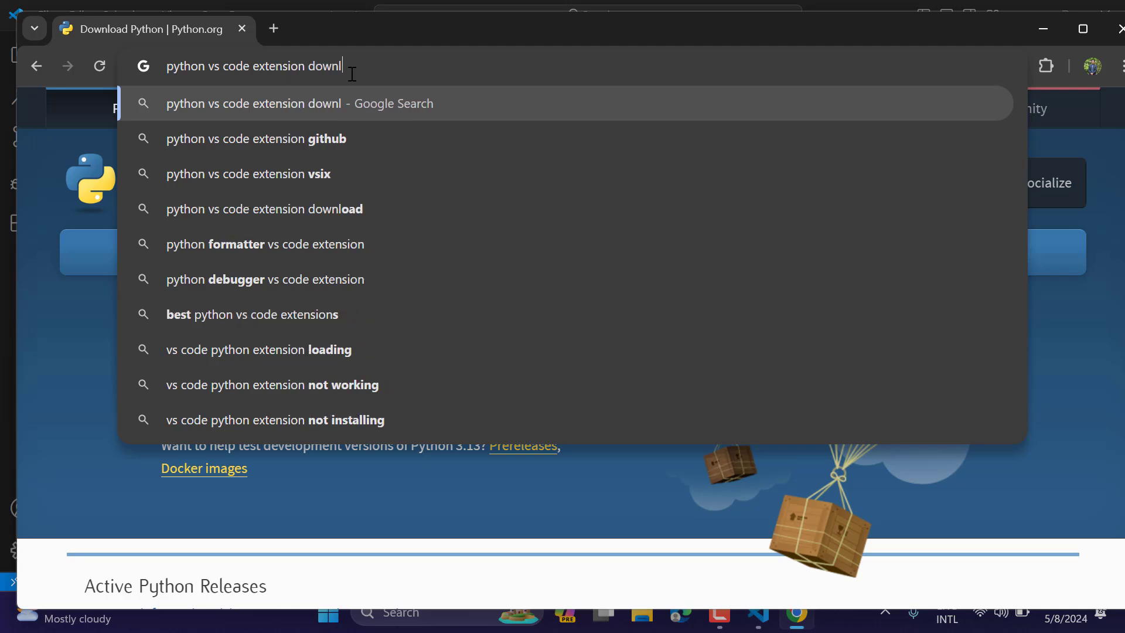
text(oad)
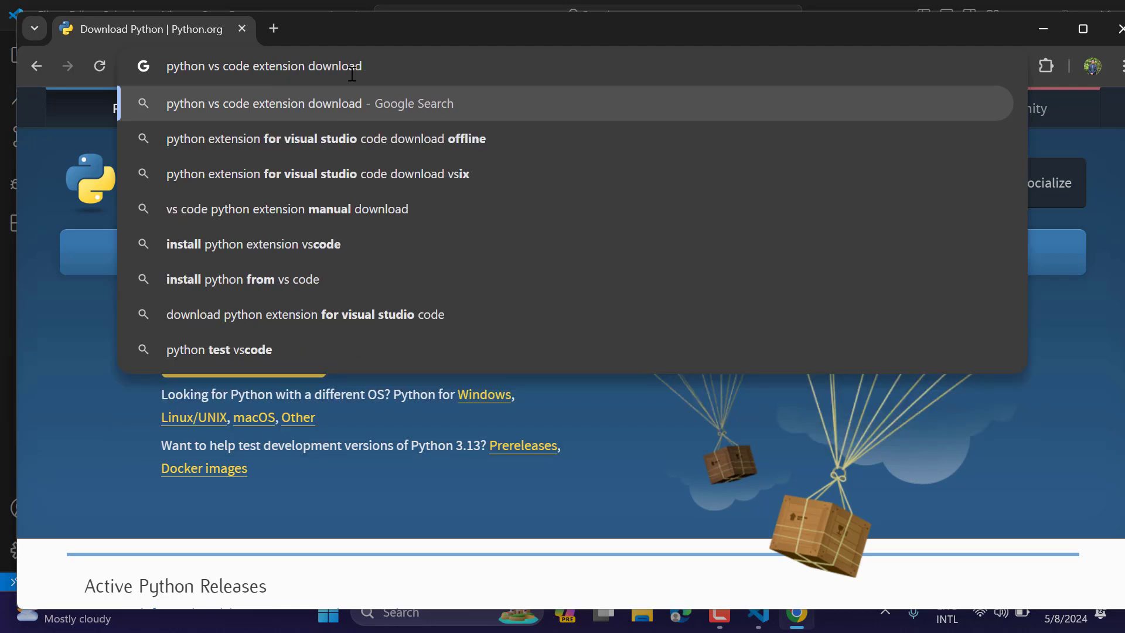
key(Return)
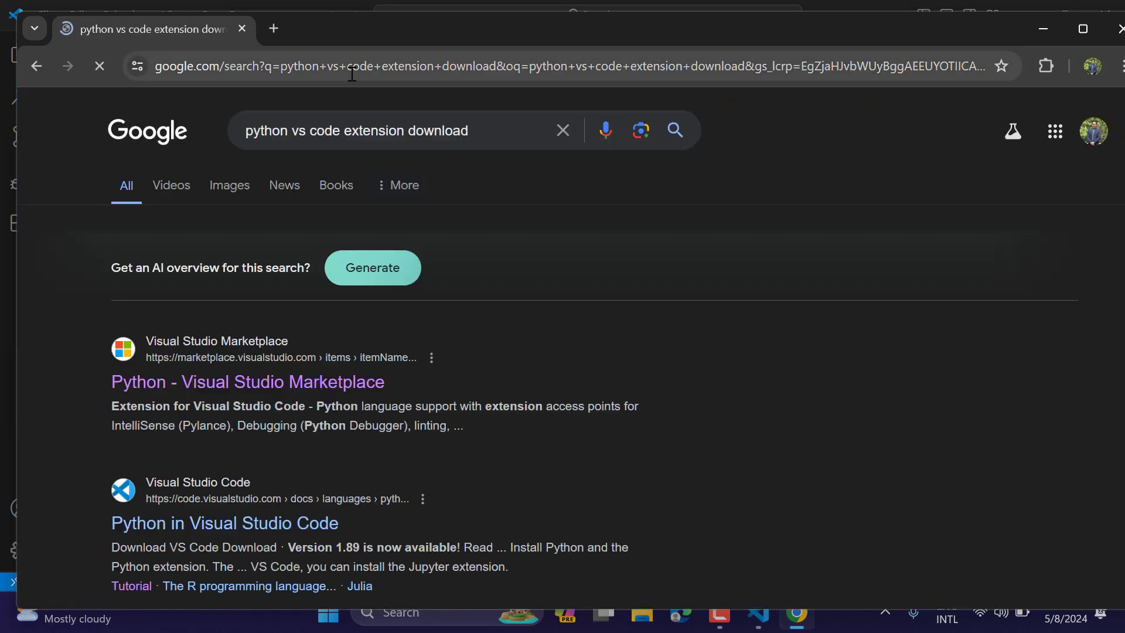
right_click(250, 384)
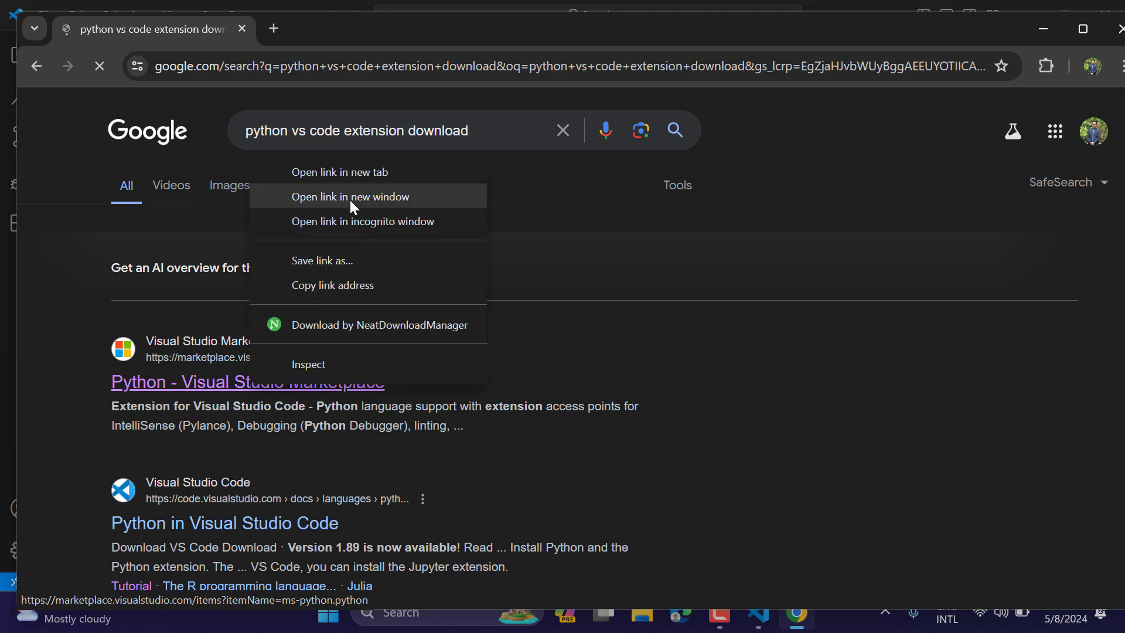
click(357, 170)
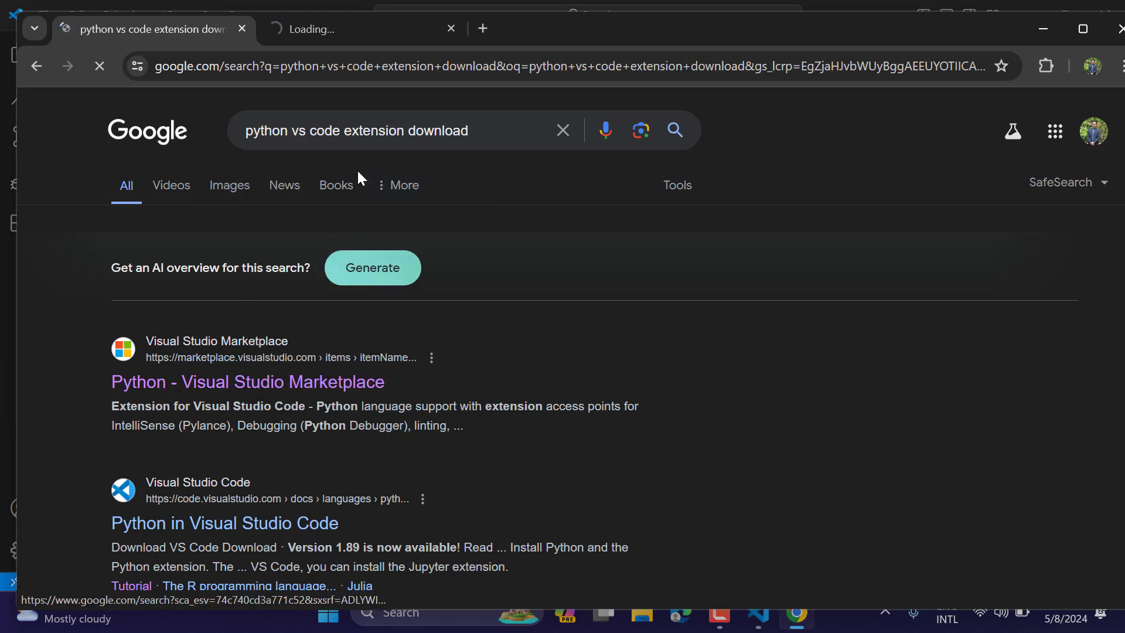
click(329, 27)
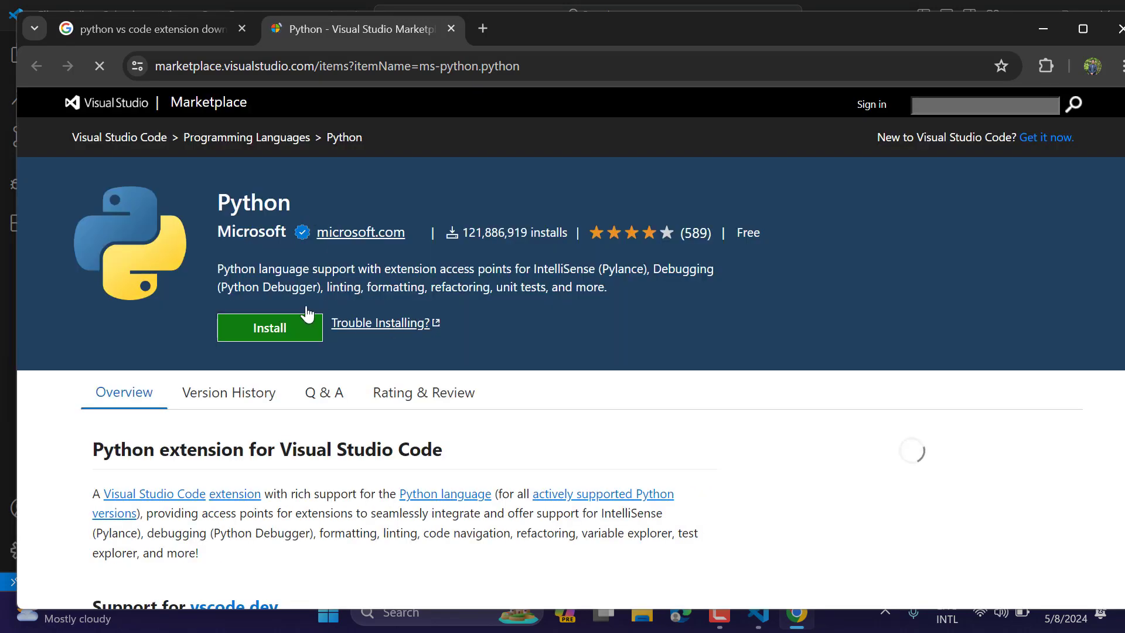
Step: Install Microsoft's Python extension from its Marketplace page through Visual Studio Code, choosing not to show the VS Code requirement message again
click(269, 324)
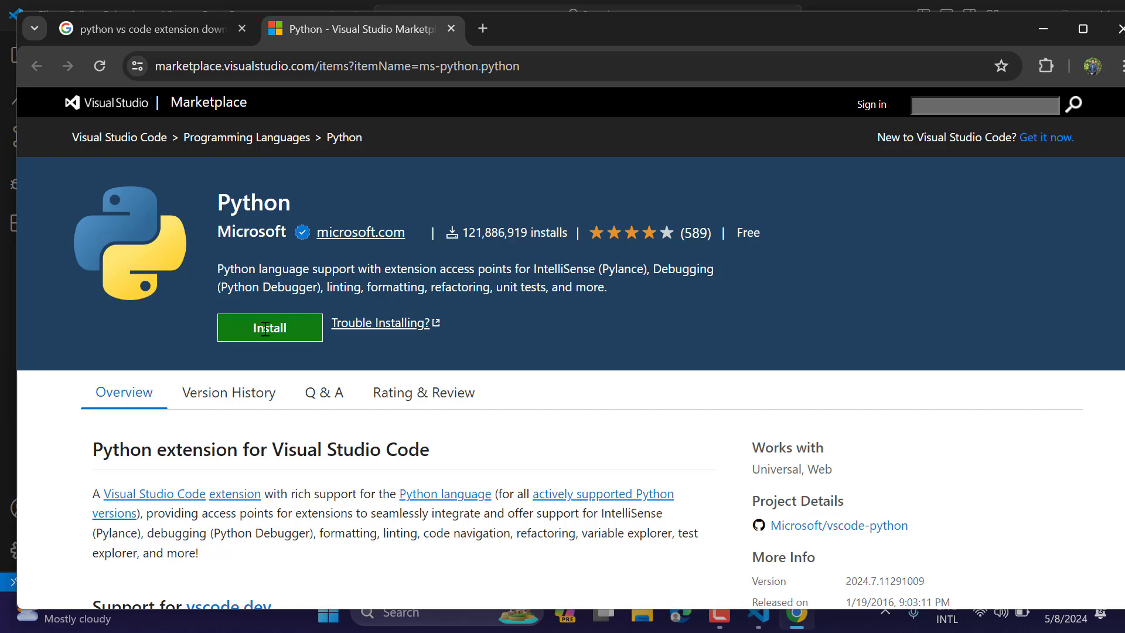
click(248, 338)
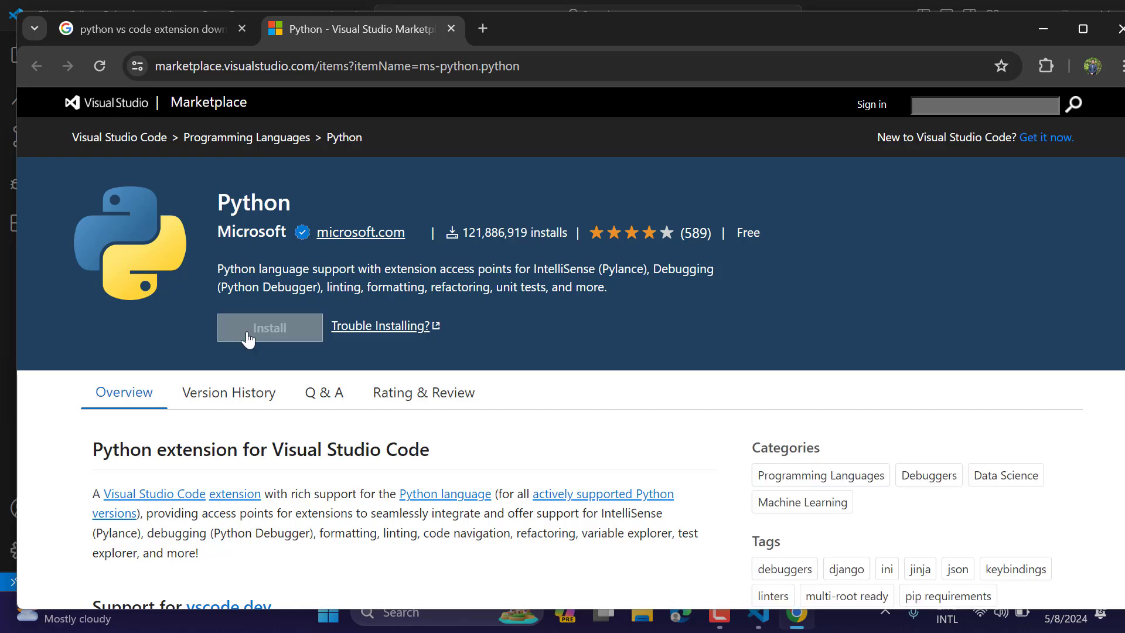
scroll(248, 339, down, 6)
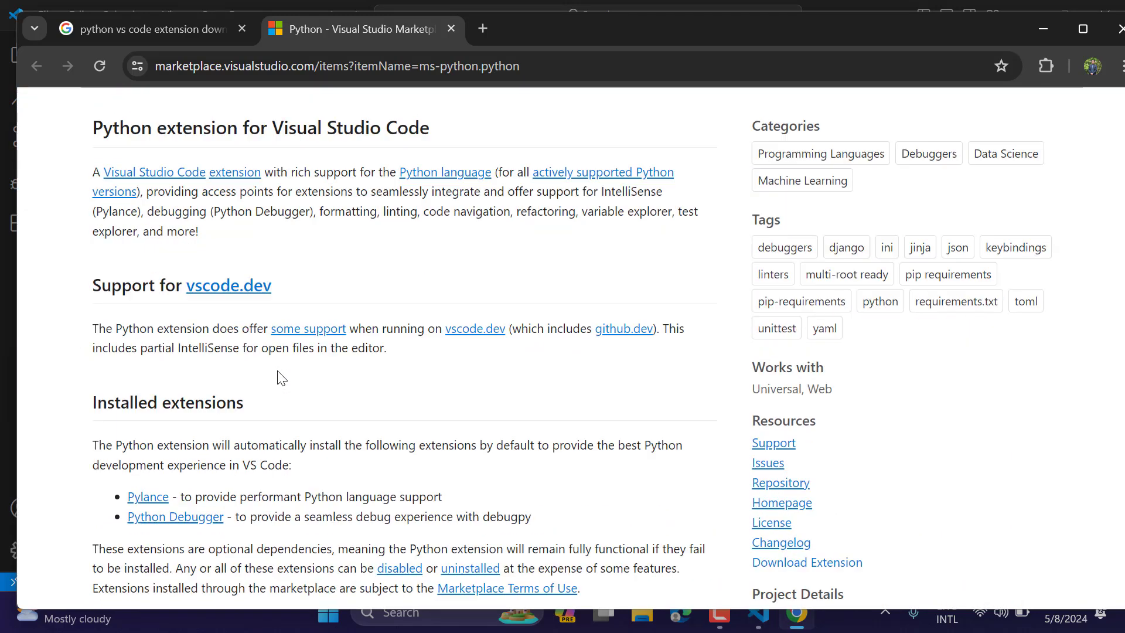
scroll(225, 286, down, 3)
scroll(208, 288, up, 6)
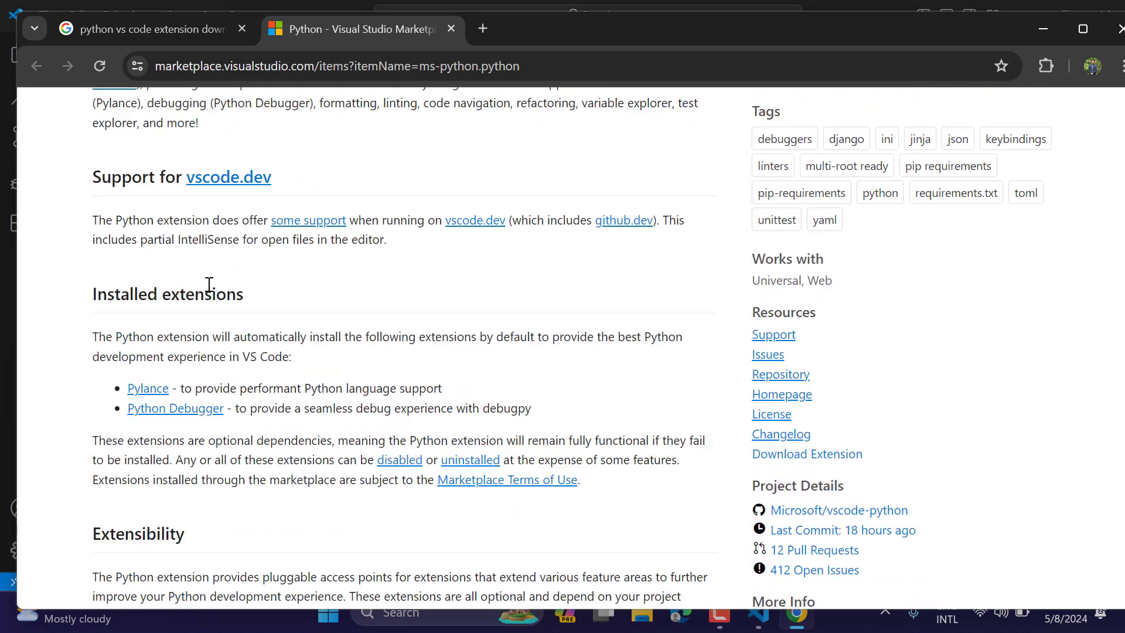
scroll(288, 227, up, 3)
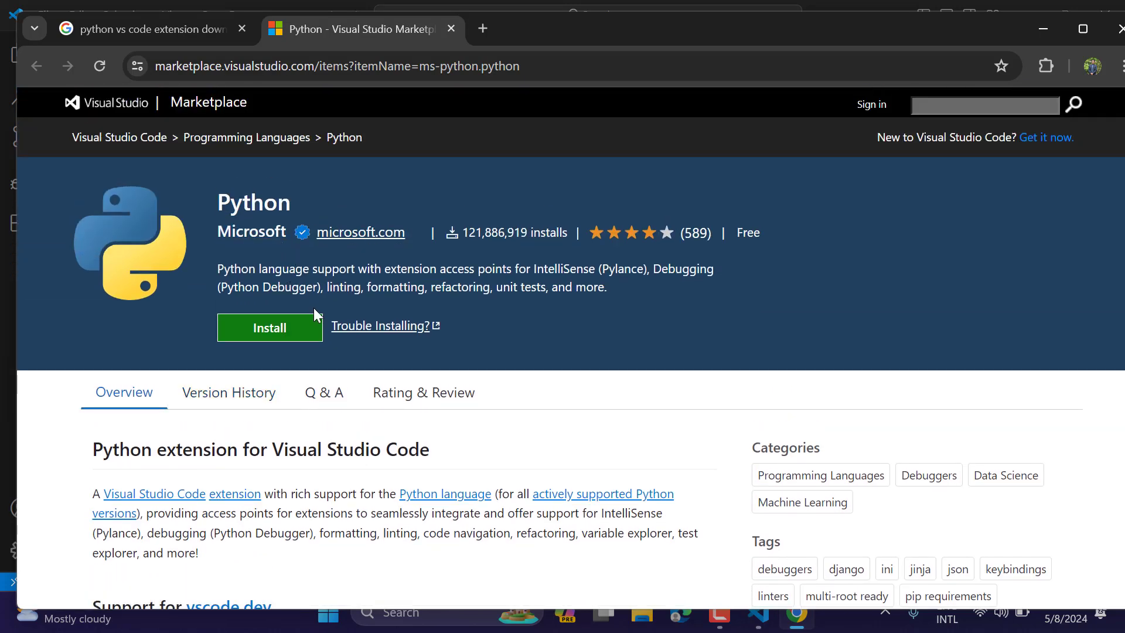
click(283, 325)
click(547, 391)
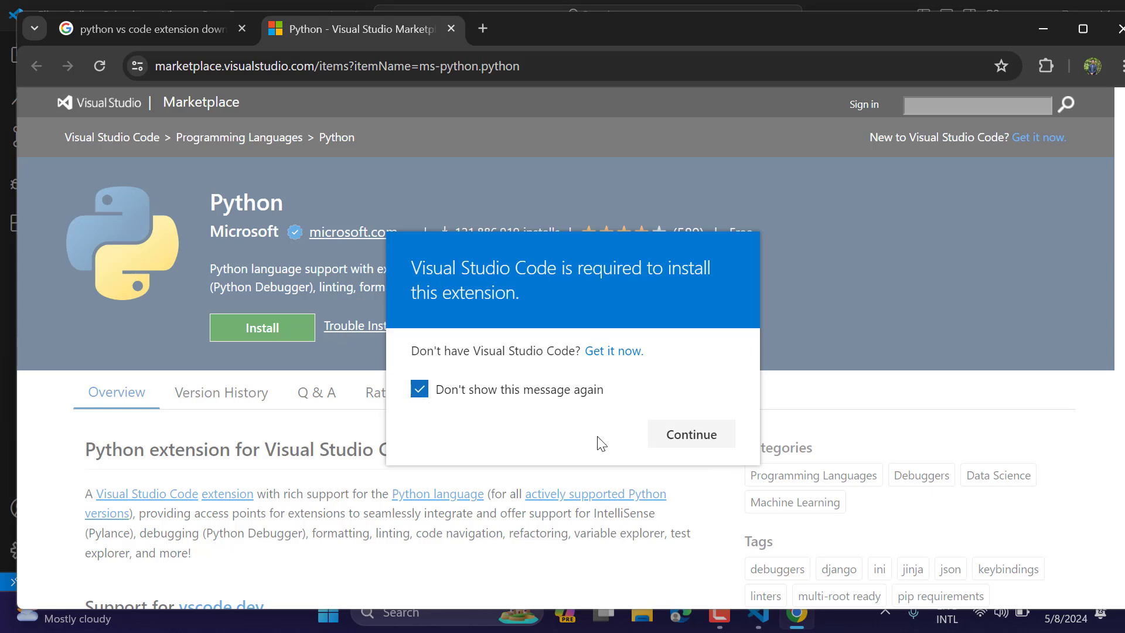
click(712, 438)
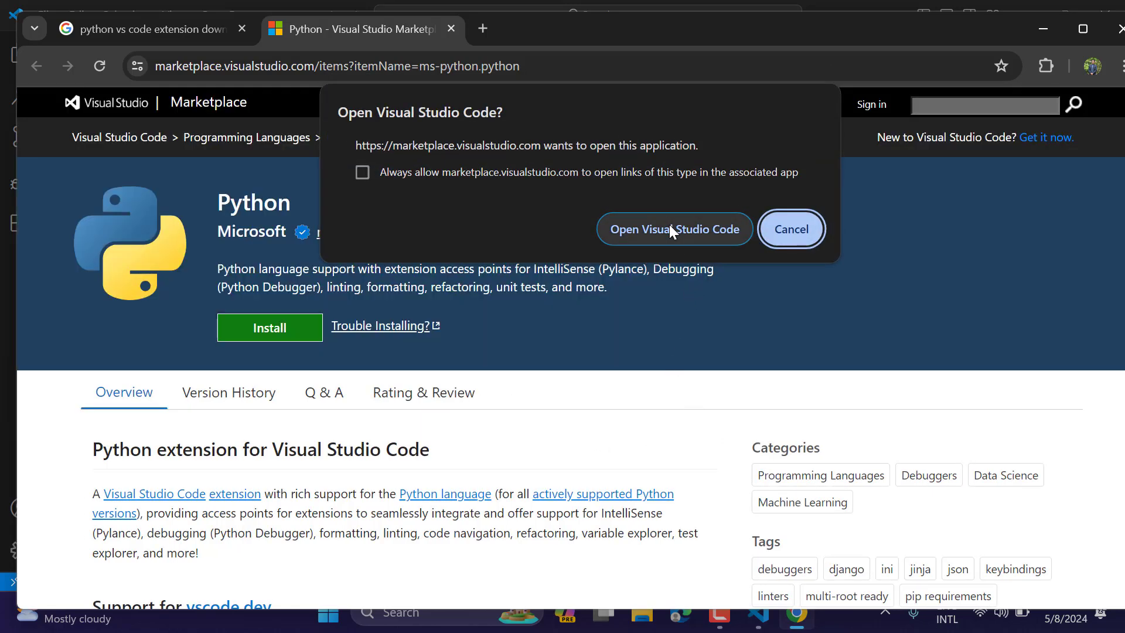
click(670, 229)
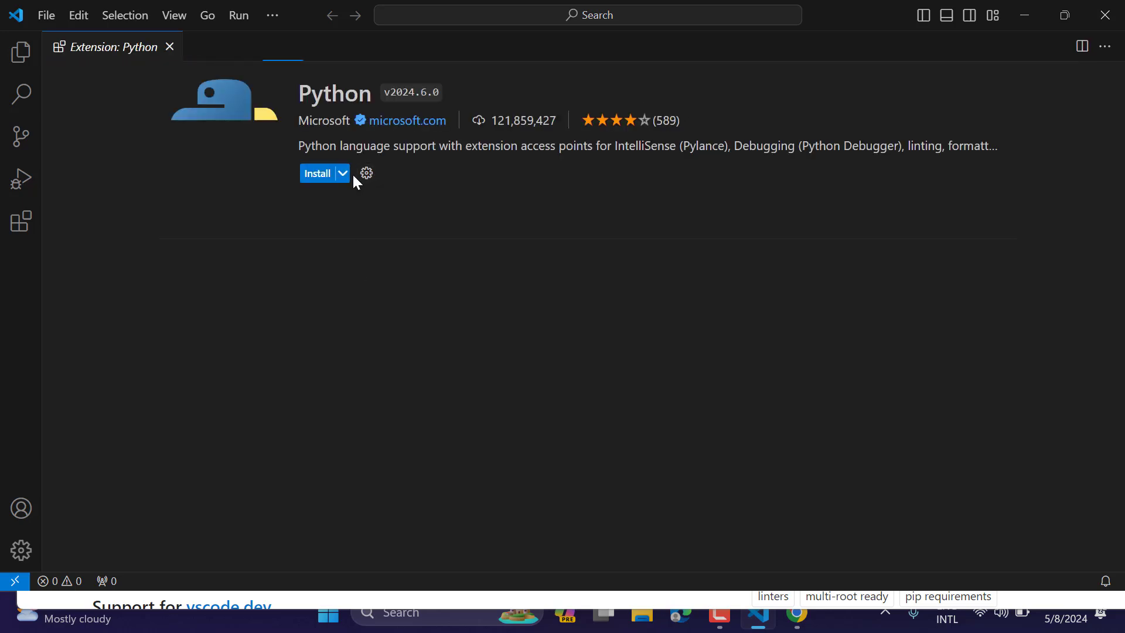
click(318, 174)
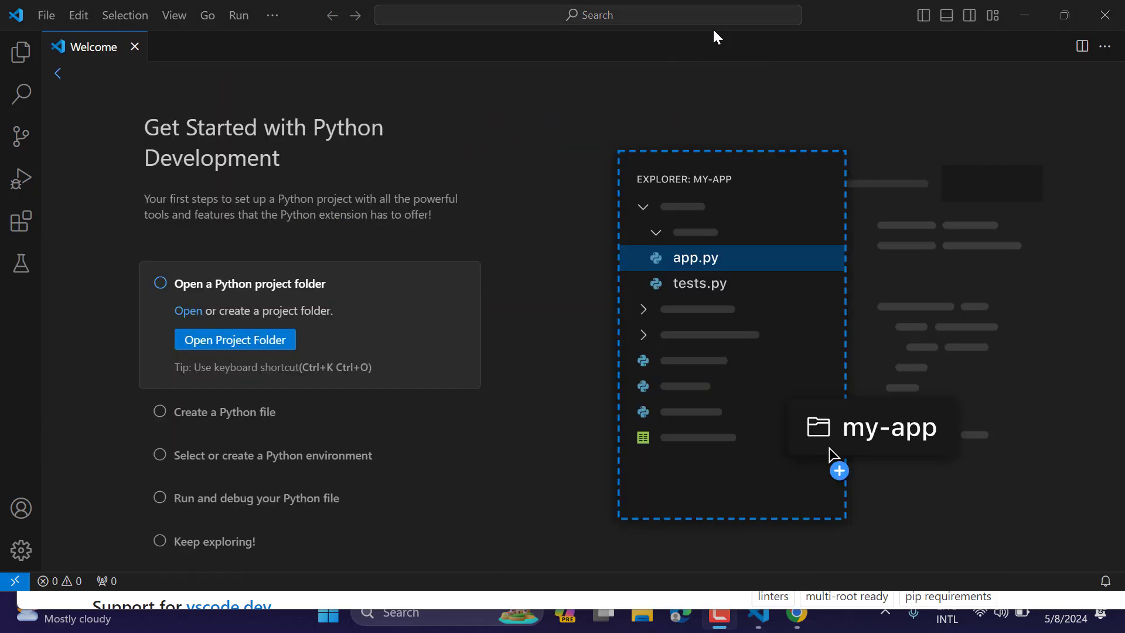
Step: Create a new Python file from the Get Started walkthrough and write print("hellow world") on its first line
scroll(410, 364, down, 2)
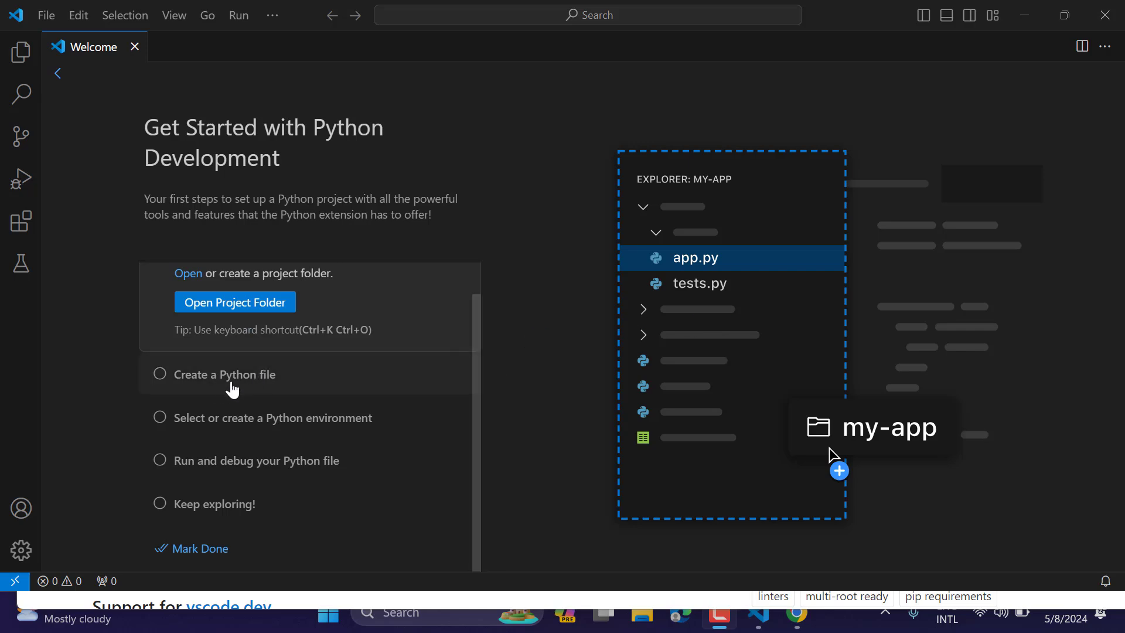
click(231, 387)
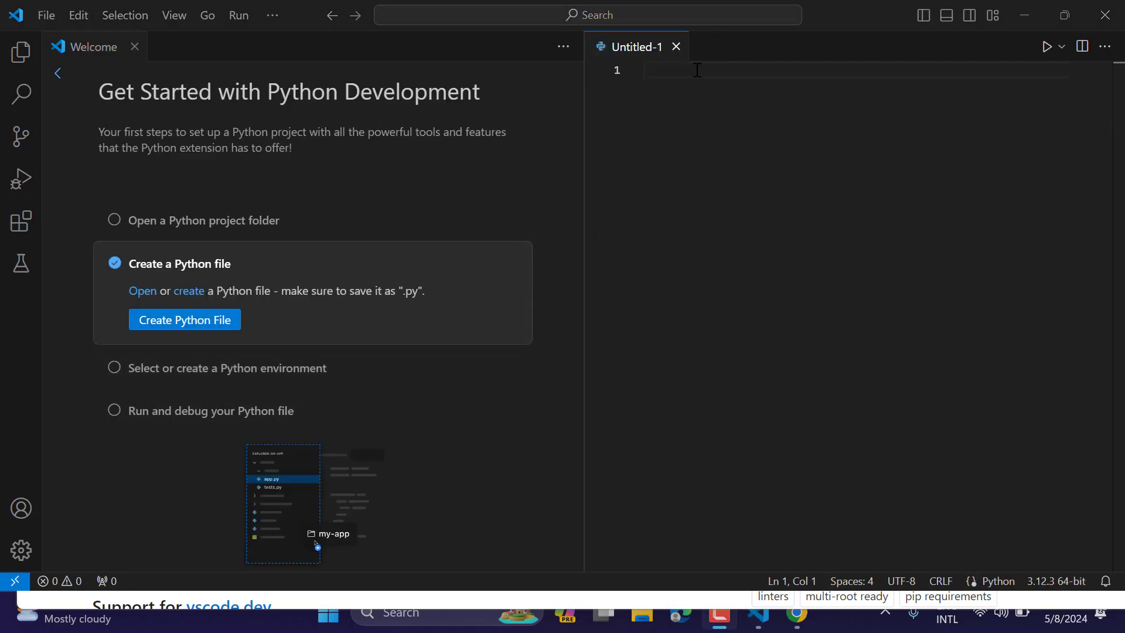
text(print()
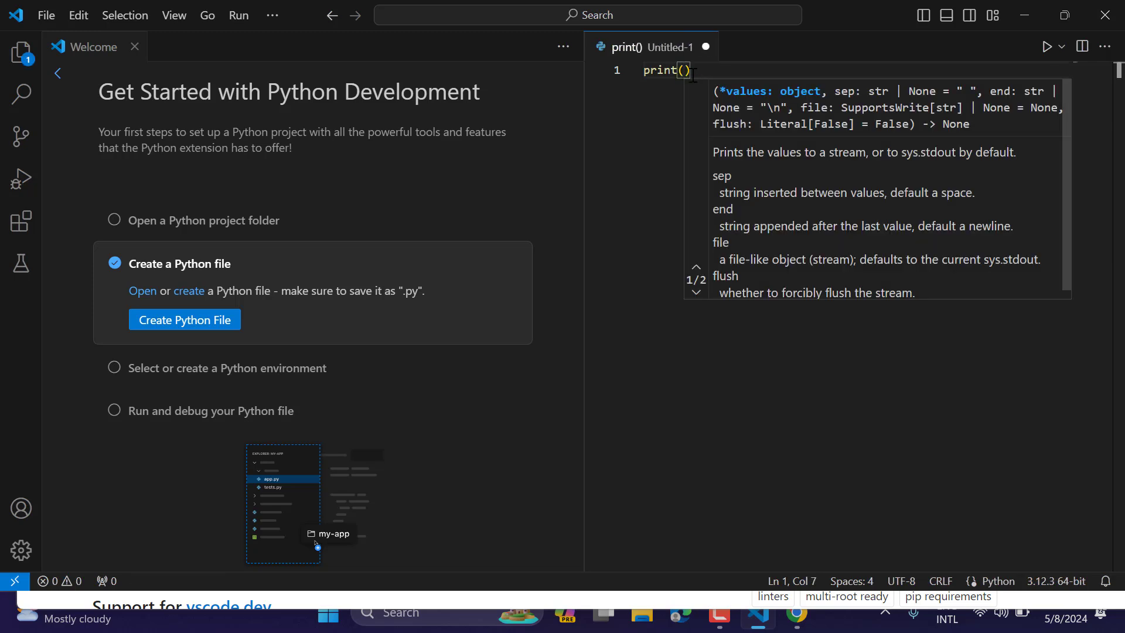
text("")
key(Left)
text(hellow wor)
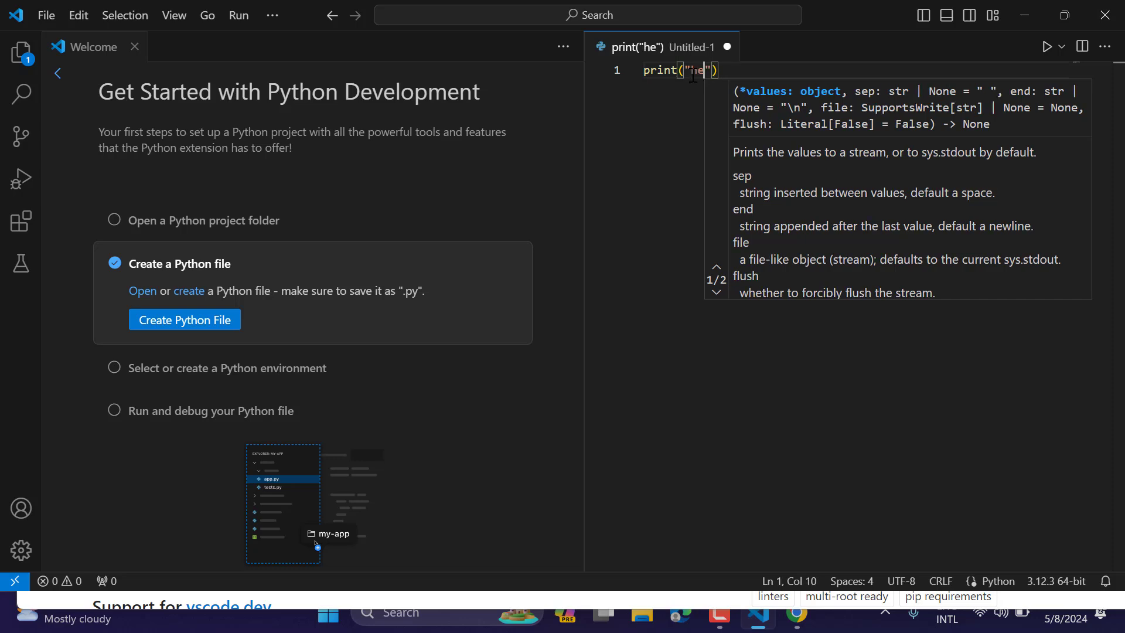
text(ld)
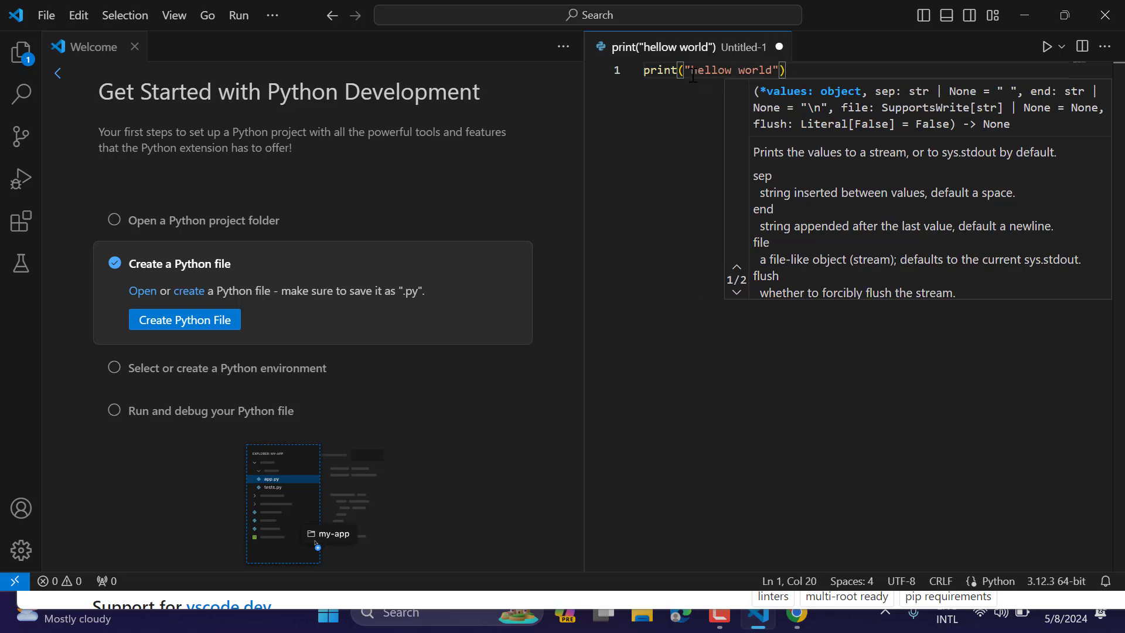
key(End)
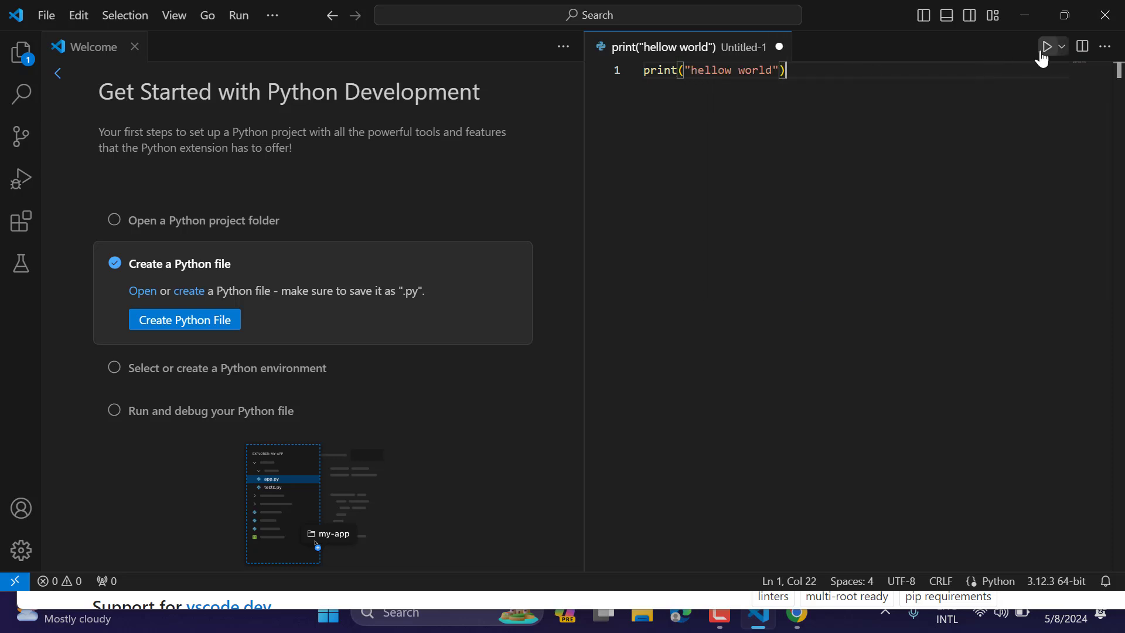
Step: Save the file as test with the Python type in the home folder, run it, and highlight its terminal output
key(ctrl+s)
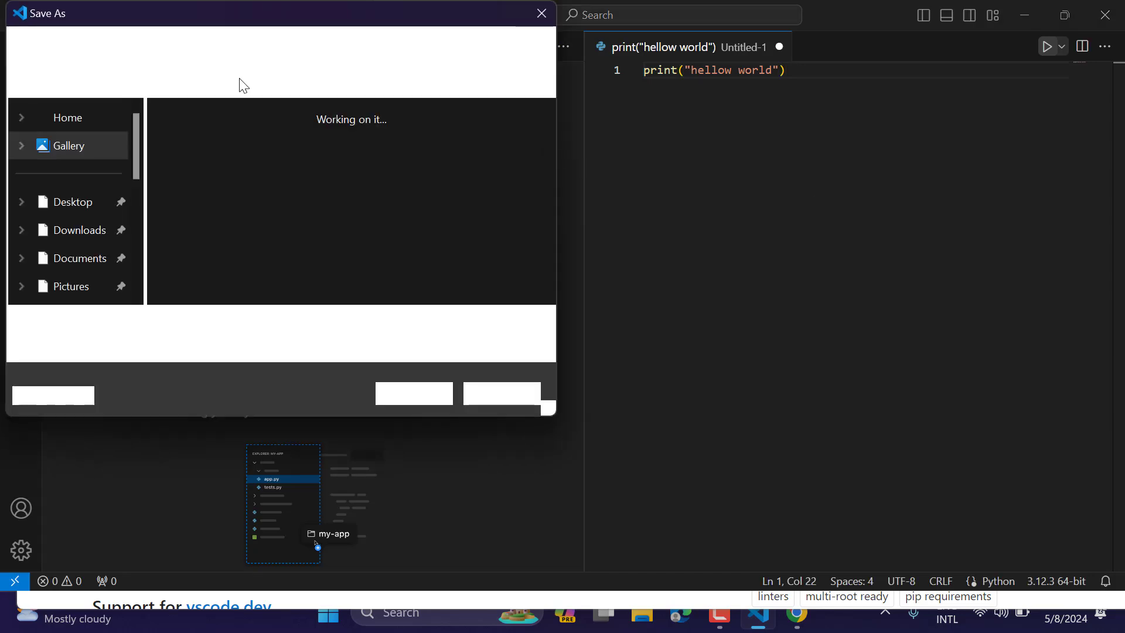
drag(157, 22, 263, 127)
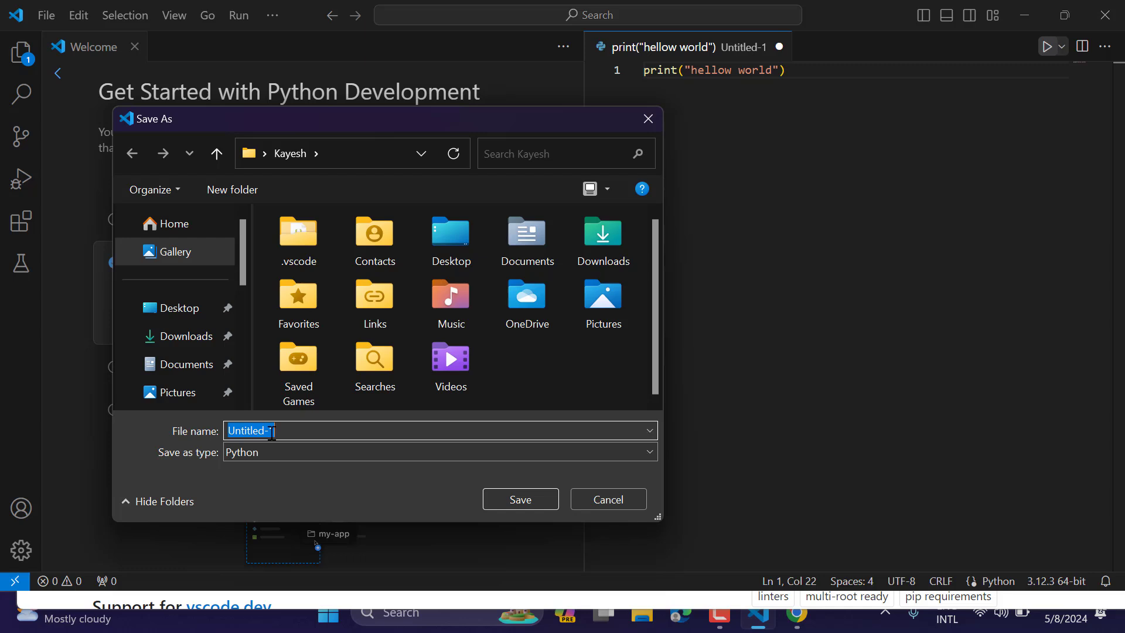
text(test)
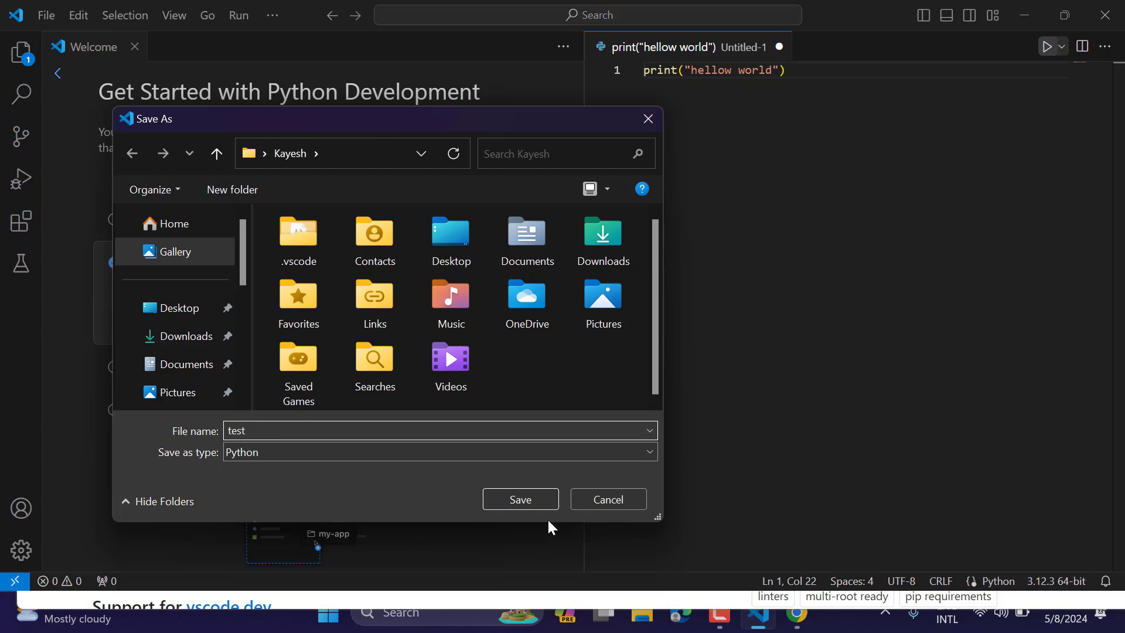
click(531, 494)
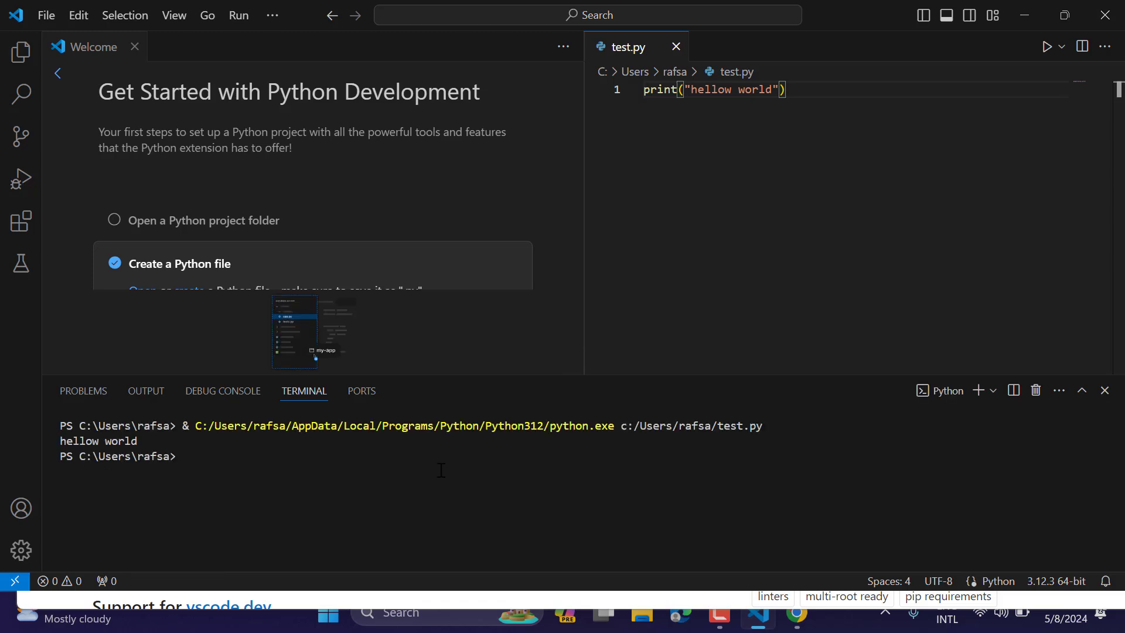
drag(152, 441, 61, 441)
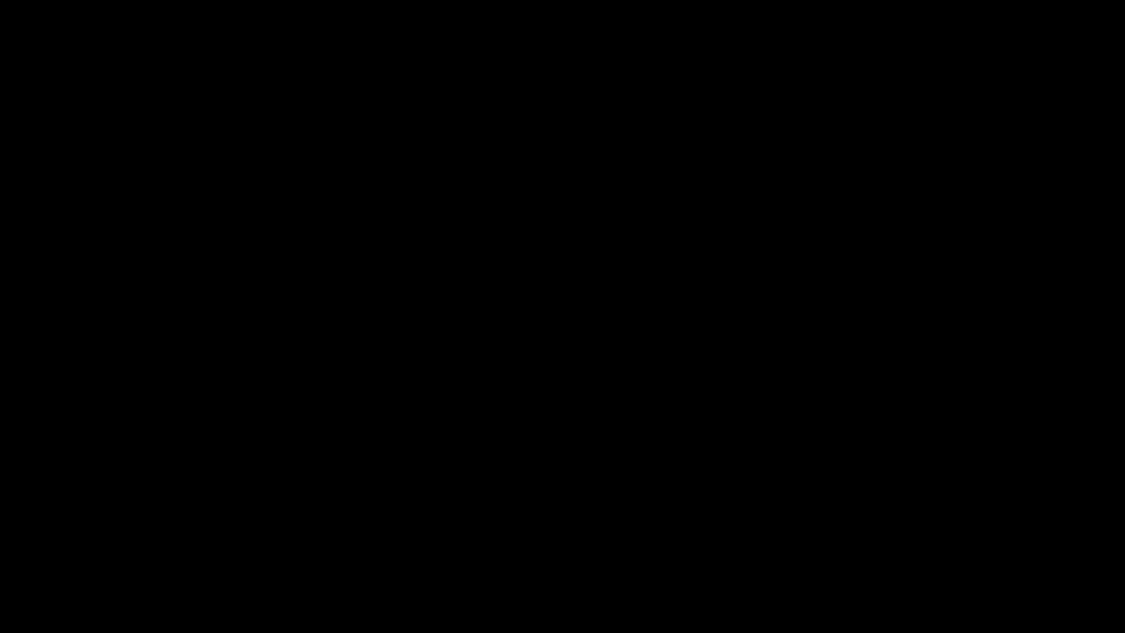